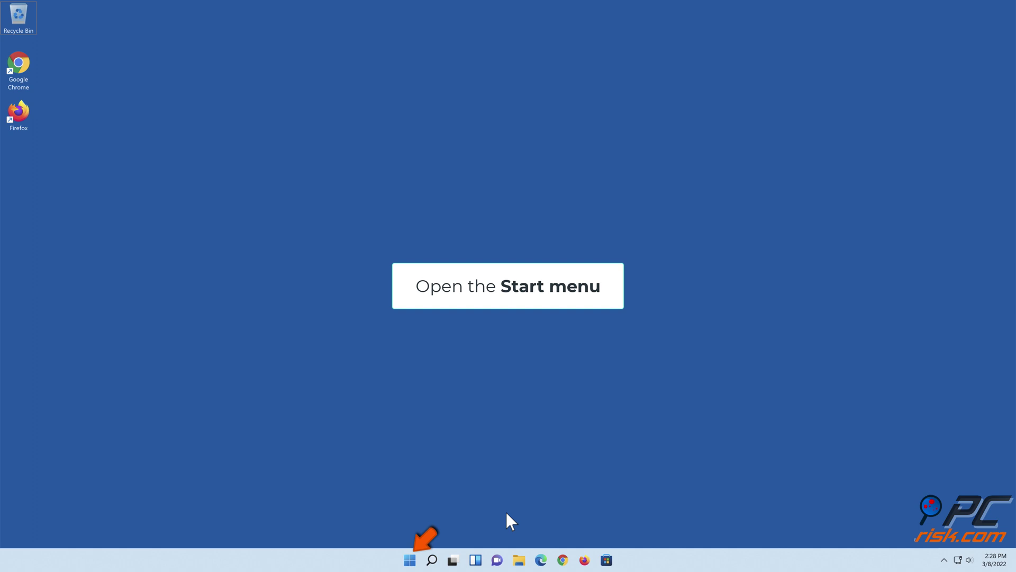
Step: Shift-restart from the Start menu's Power button into the recovery options screen
{"action": "left_click", "coordinate": [410, 560]}
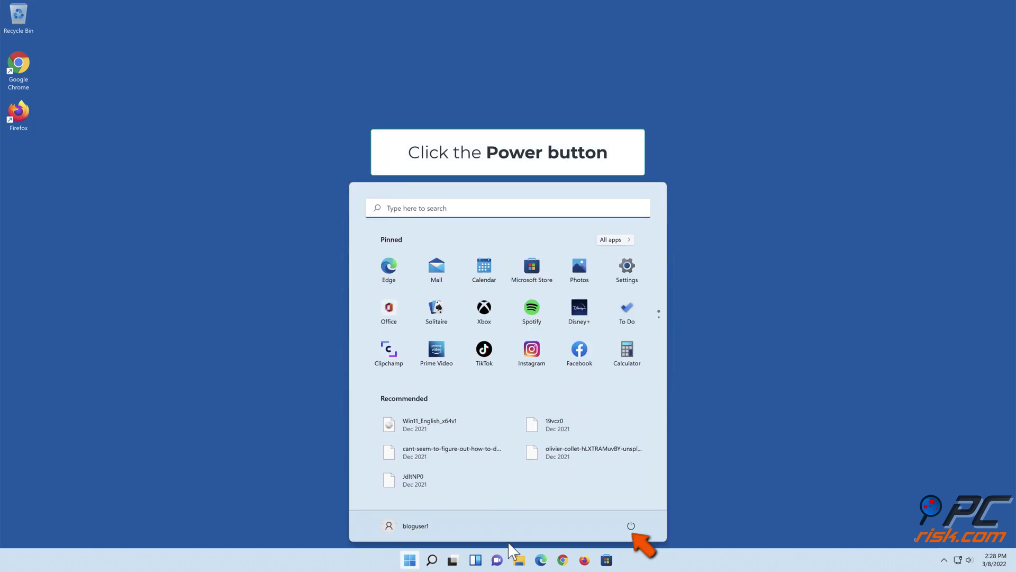
{"action": "left_click", "coordinate": [631, 525]}
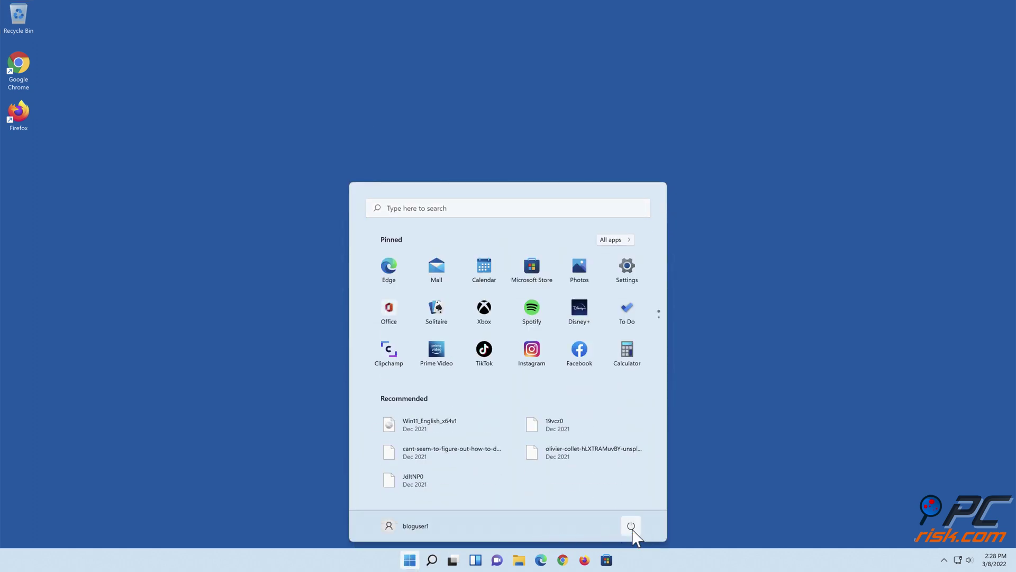
{"action": "left_click", "coordinate": [632, 528]}
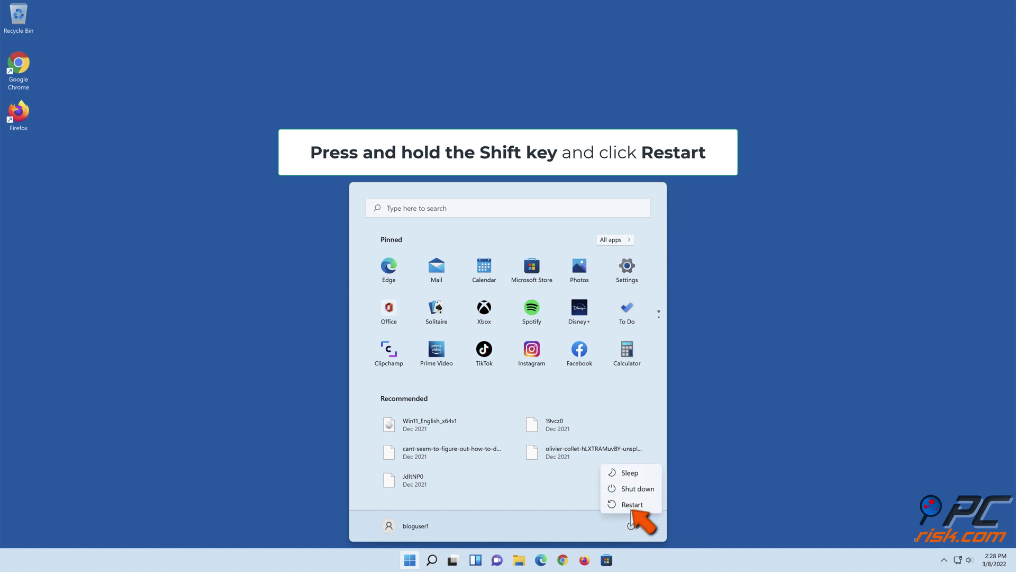
{"action": "left_click", "coordinate": [632, 505], "text": "shift"}
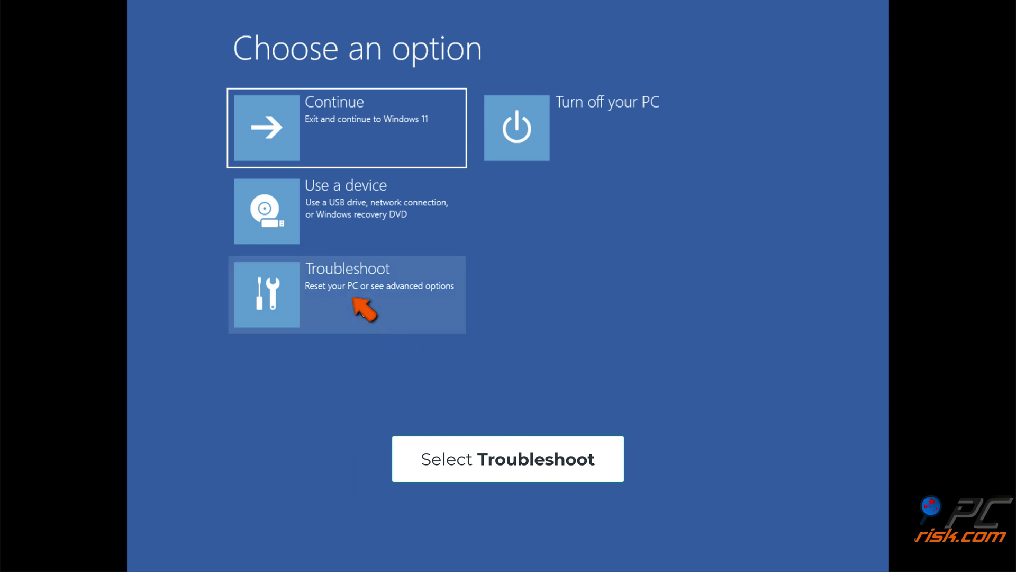
Step: Go to Troubleshoot > Advanced options > Startup Settings and restart
{"action": "left_click", "coordinate": [358, 305]}
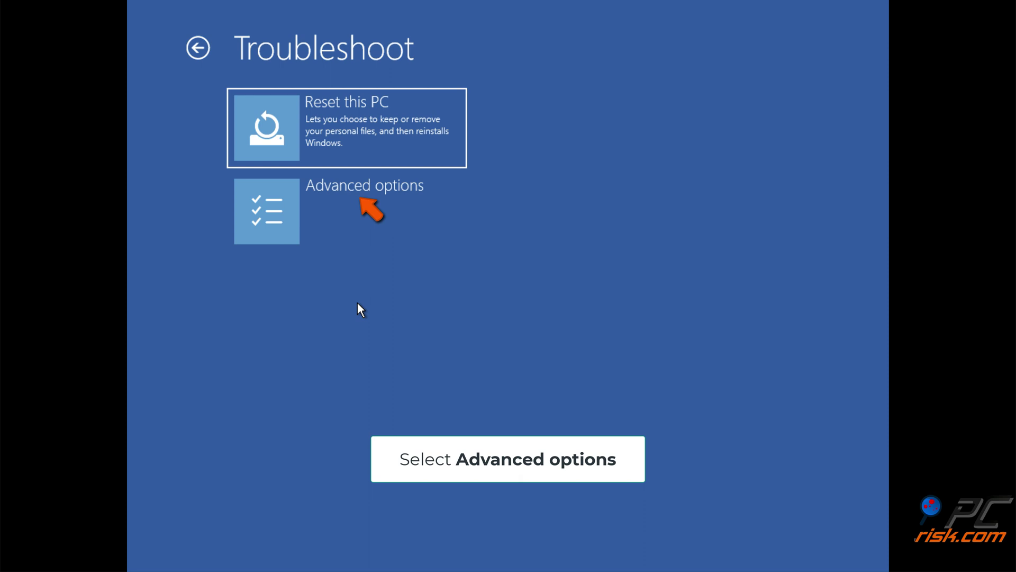
{"action": "left_click", "coordinate": [360, 214]}
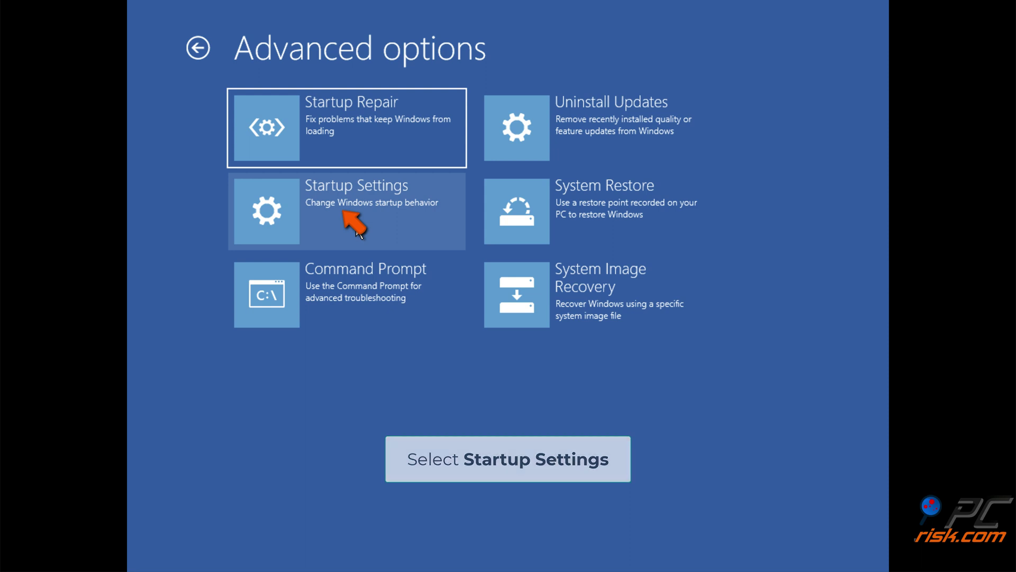
{"action": "left_click", "coordinate": [356, 228]}
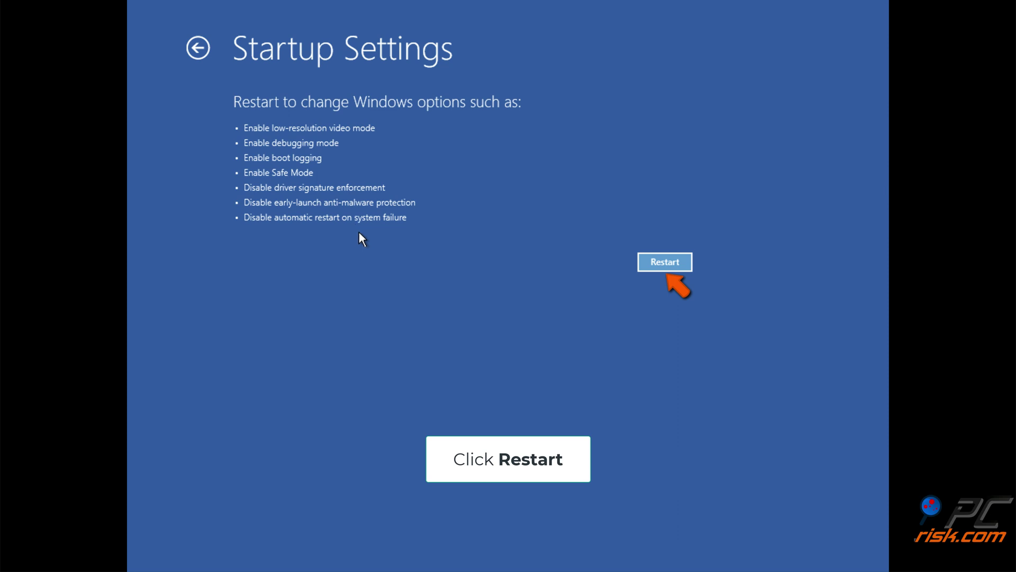
{"action": "left_click", "coordinate": [668, 263]}
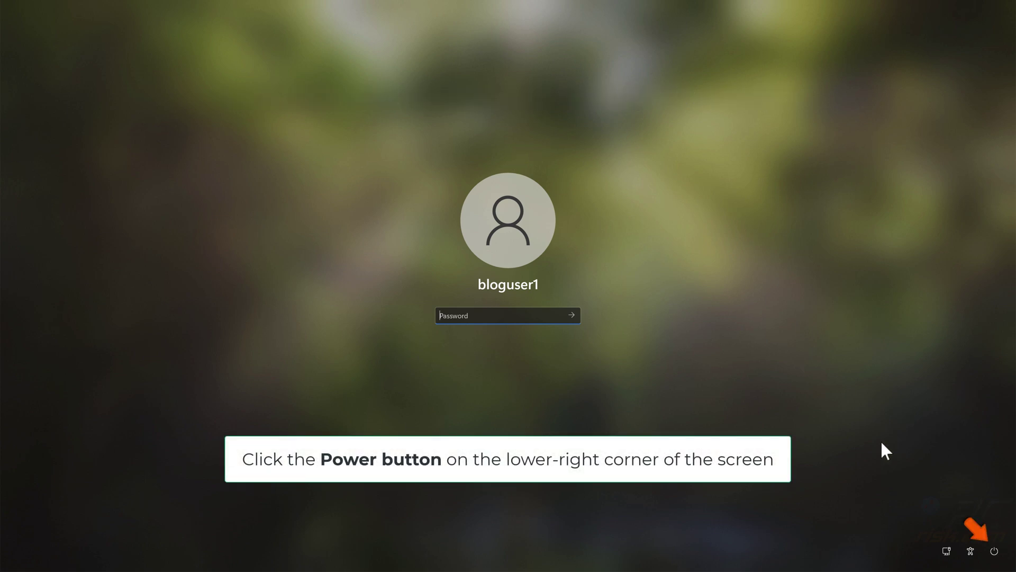
Step: Shift-restart from the sign-in screen's Power menu, choosing Restart anyway at the warning
{"action": "left_click", "coordinate": [996, 550]}
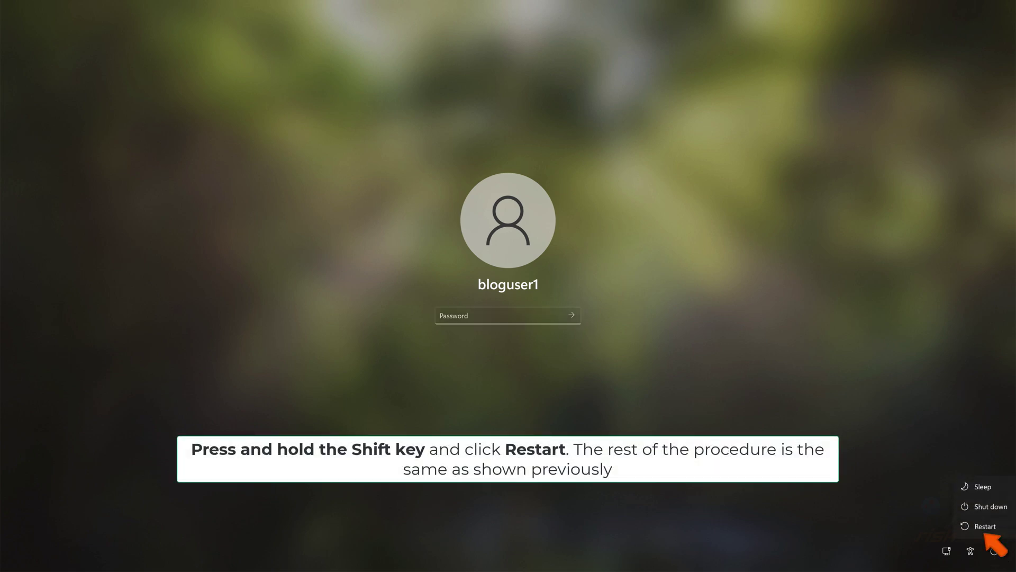
{"action": "left_click", "coordinate": [986, 527], "text": "shift"}
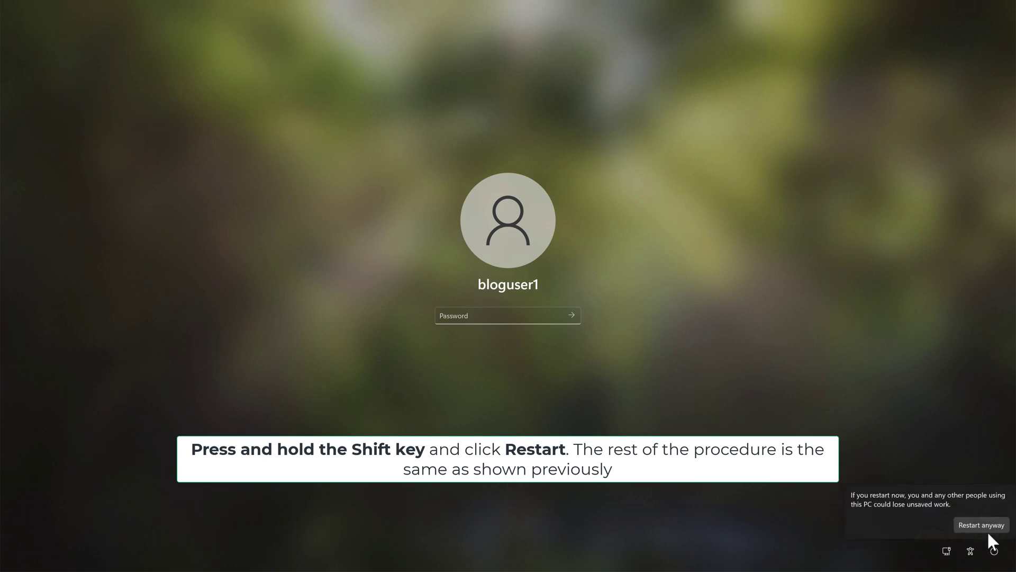
{"action": "left_click", "coordinate": [986, 529]}
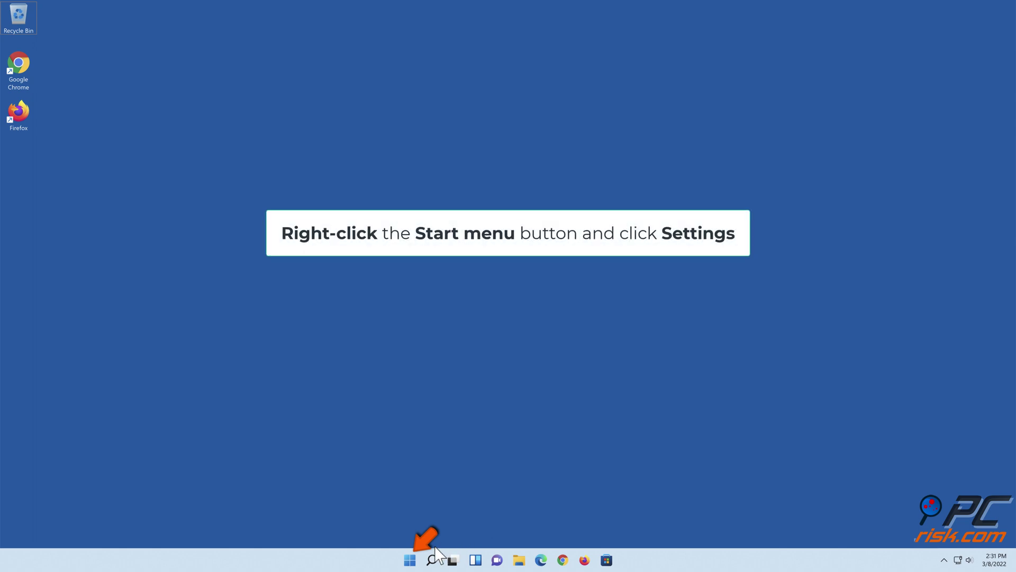
Step: Open Settings from the Start button's context menu and scroll down the System page
{"action": "right_click", "coordinate": [411, 563]}
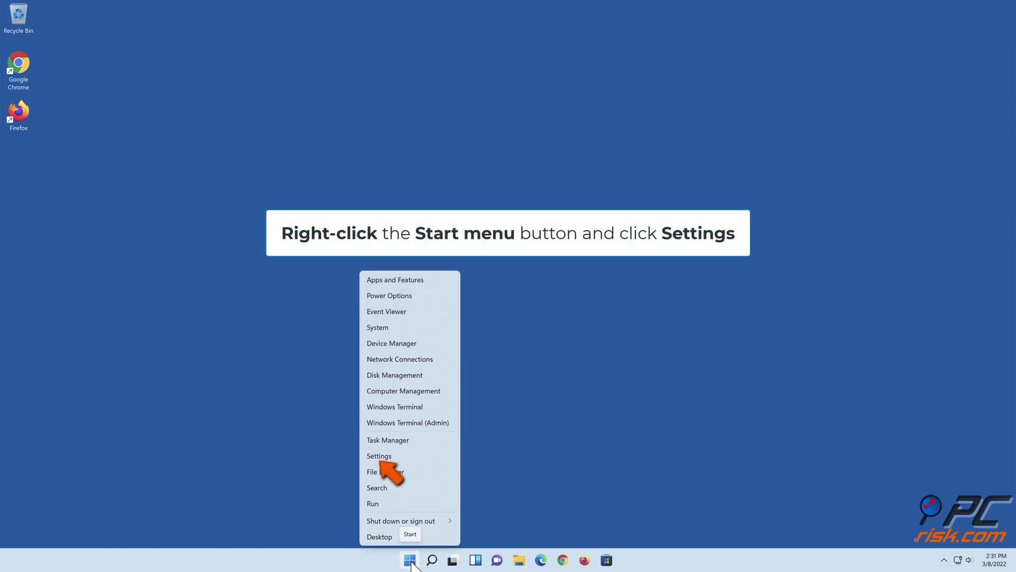
{"action": "left_click", "coordinate": [380, 458]}
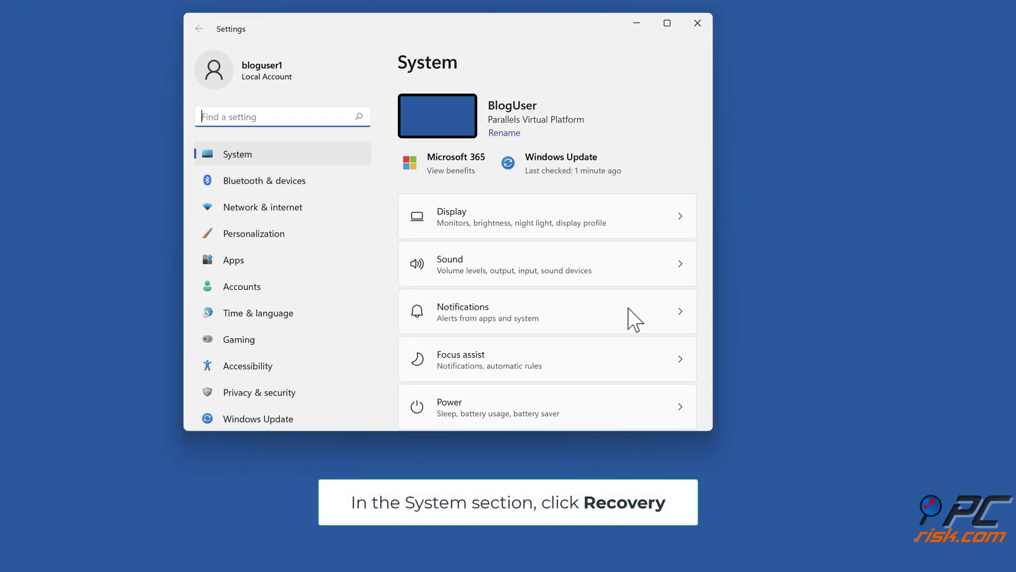
{"action": "scroll", "coordinate": [627, 307], "scroll_direction": "down", "scroll_amount": 2}
{"action": "scroll", "coordinate": [628, 308], "scroll_direction": "down", "scroll_amount": 3}
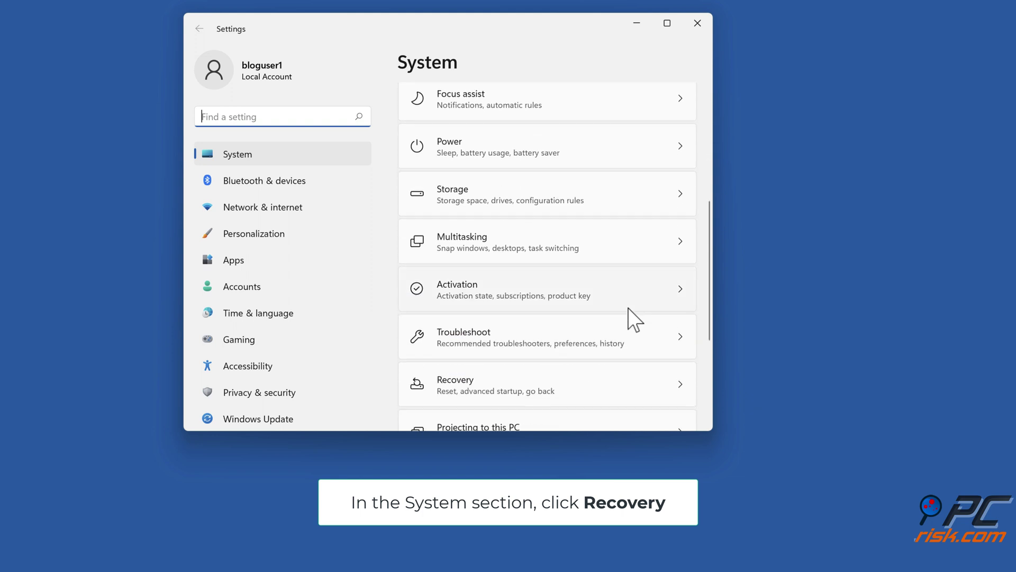
{"action": "scroll", "coordinate": [627, 307], "scroll_direction": "down", "scroll_amount": 1}
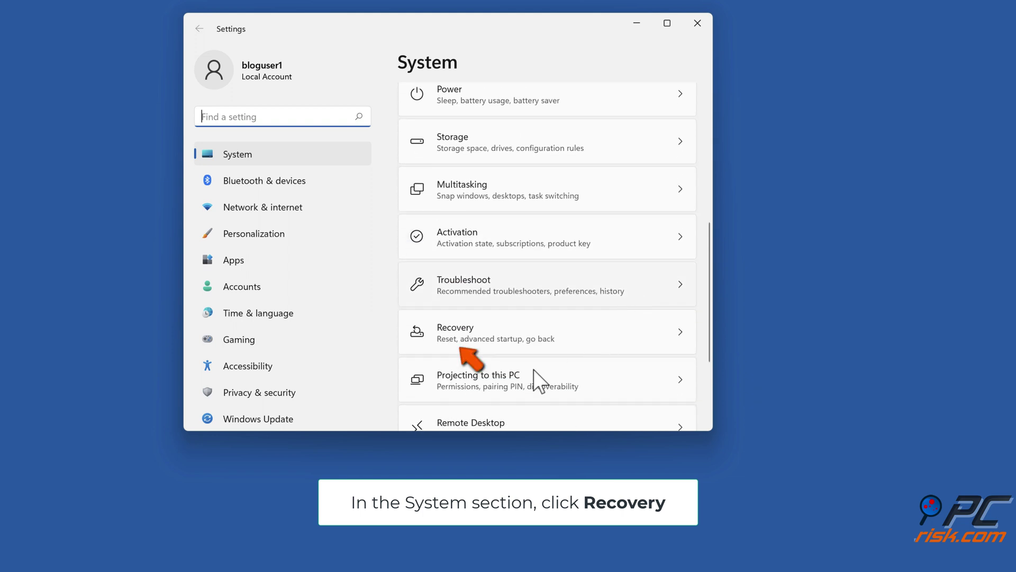
Step: Under System > Recovery, confirm Restart now for Advanced startup
{"action": "left_click", "coordinate": [479, 346]}
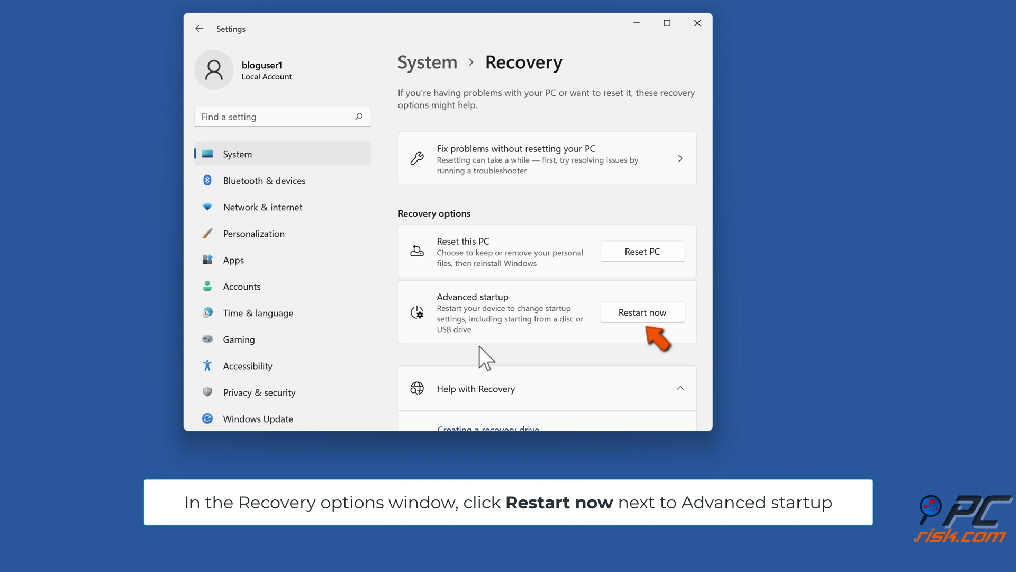
{"action": "left_click", "coordinate": [635, 319]}
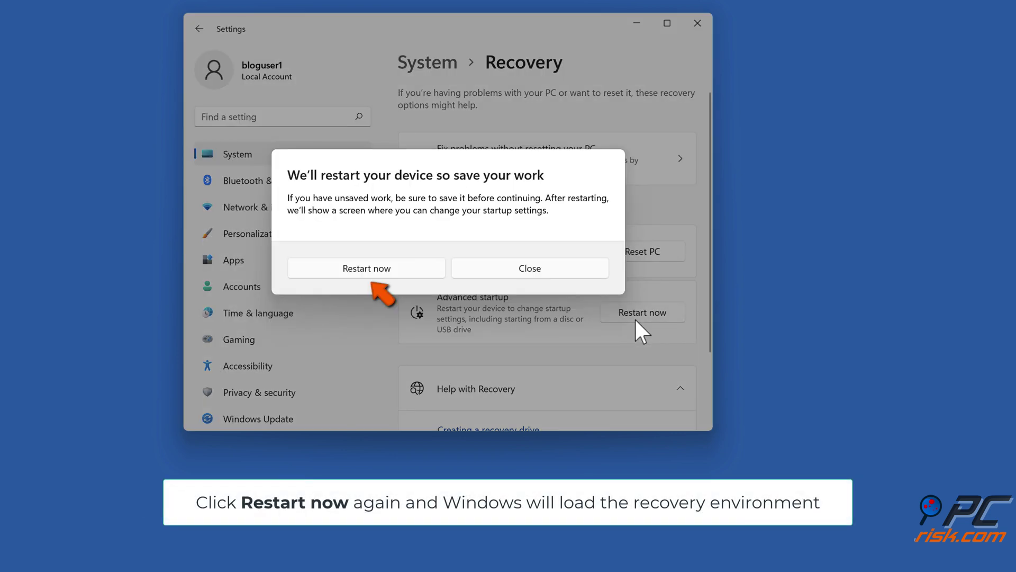
{"action": "left_click", "coordinate": [370, 276]}
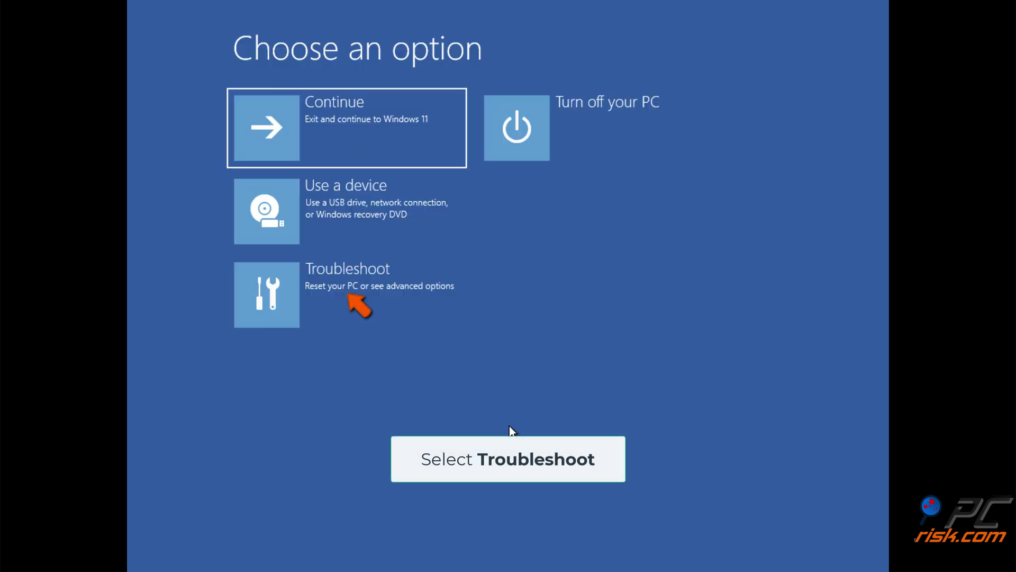
Step: Navigate Troubleshoot > Advanced options > Startup Settings and choose Restart
{"action": "left_click", "coordinate": [357, 306]}
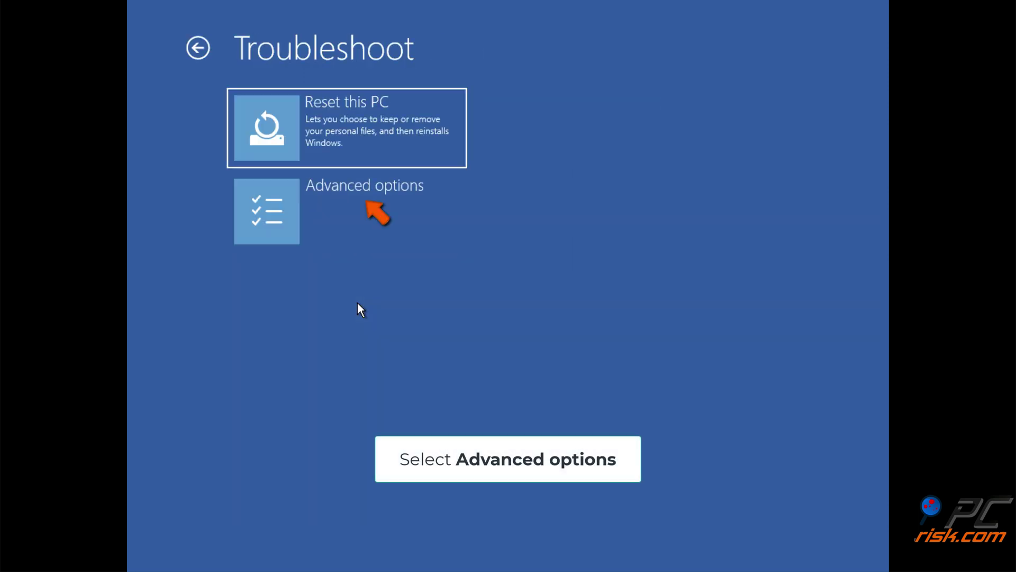
{"action": "left_click", "coordinate": [360, 214]}
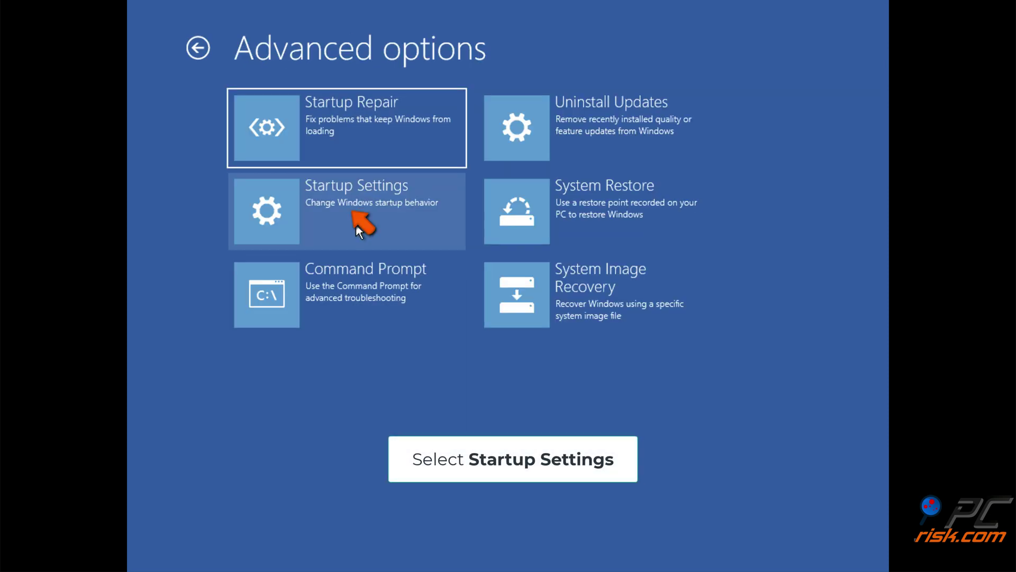
{"action": "left_click", "coordinate": [356, 226]}
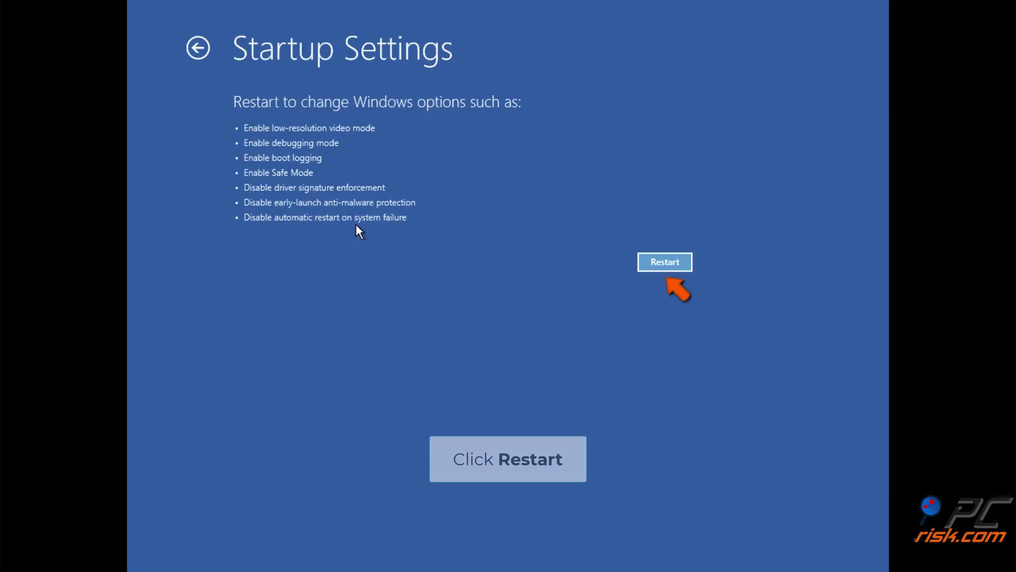
{"action": "left_click", "coordinate": [668, 269]}
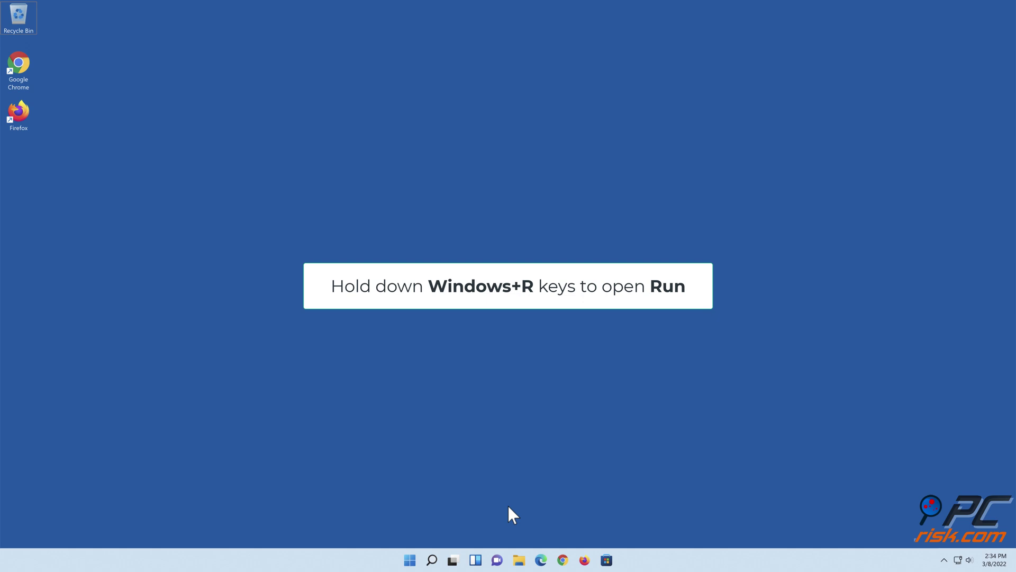
Step: Launch System Configuration by running msconfig
{"action": "key", "text": "super+r"}
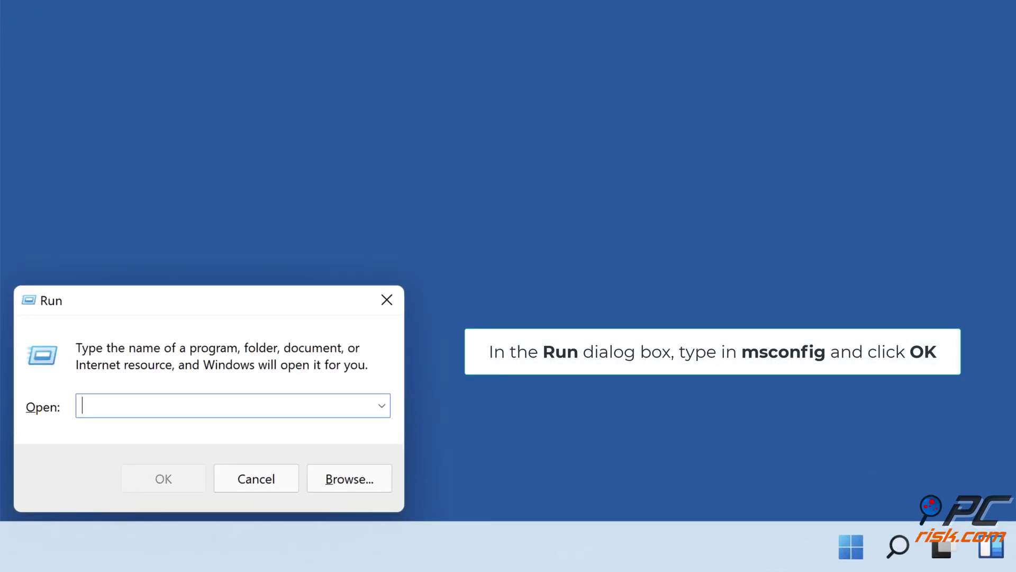
{"action": "type", "text": "msconfig"}
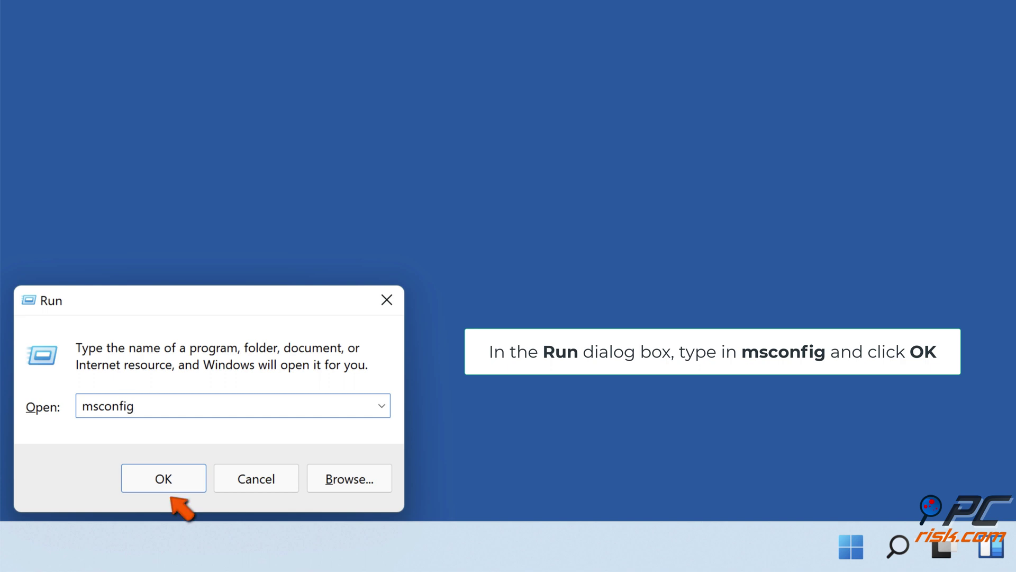
{"action": "left_click", "coordinate": [167, 486]}
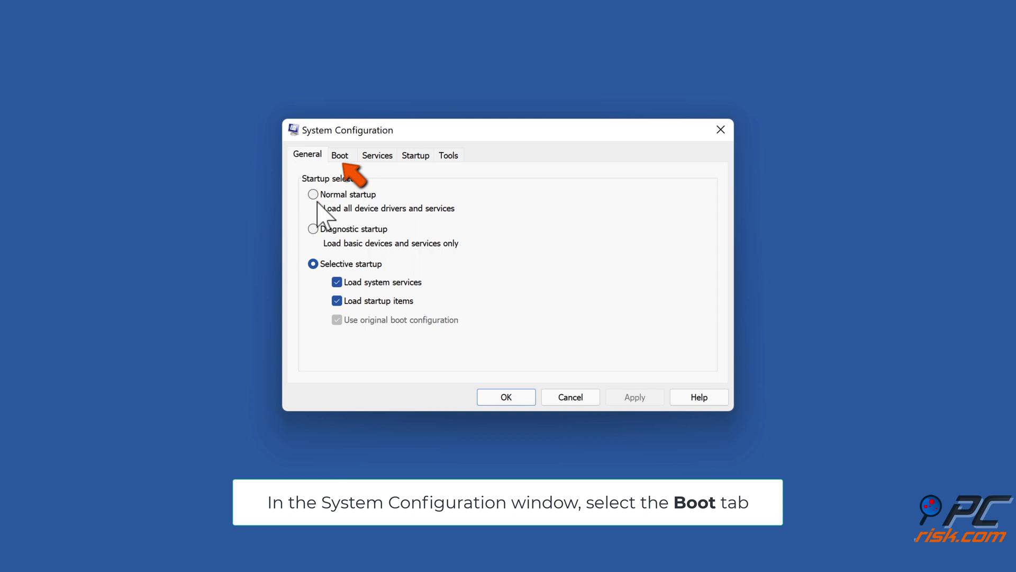
Step: Enable Safe boot (Minimal) on the Boot tab, apply it and confirm with OK
{"action": "left_click", "coordinate": [341, 160]}
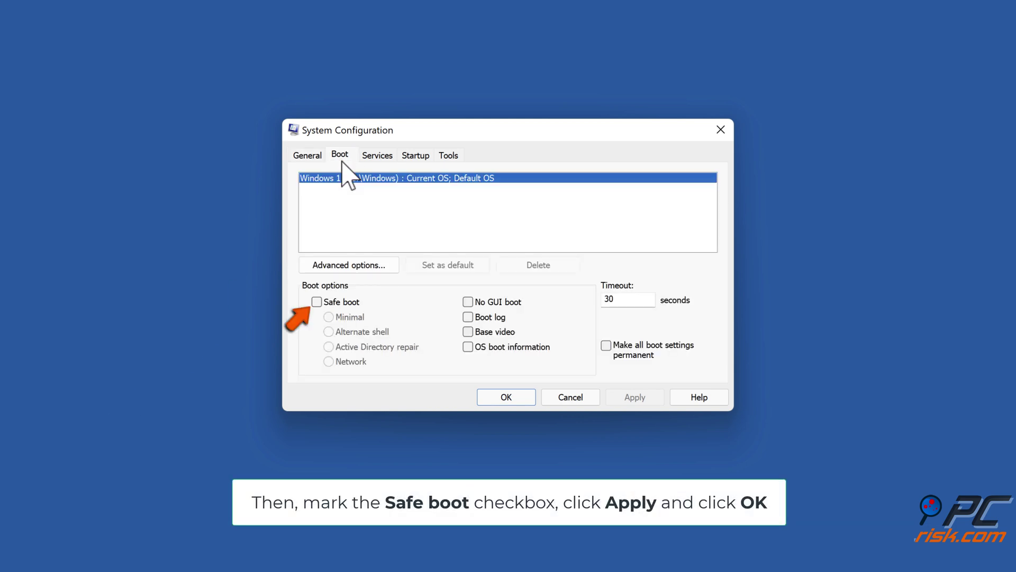
{"action": "left_click", "coordinate": [317, 305]}
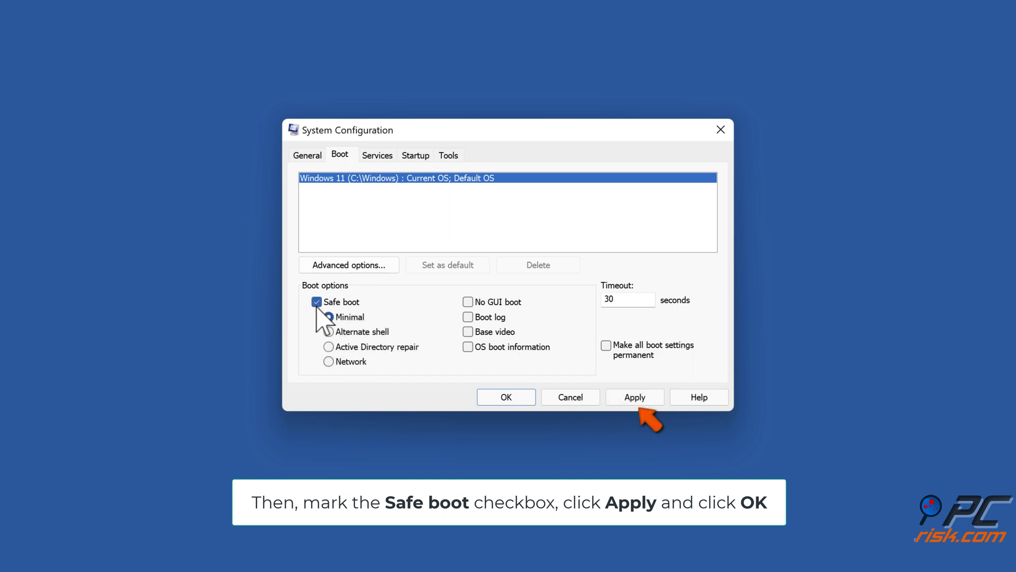
{"action": "left_click", "coordinate": [631, 401]}
{"action": "left_click", "coordinate": [509, 403]}
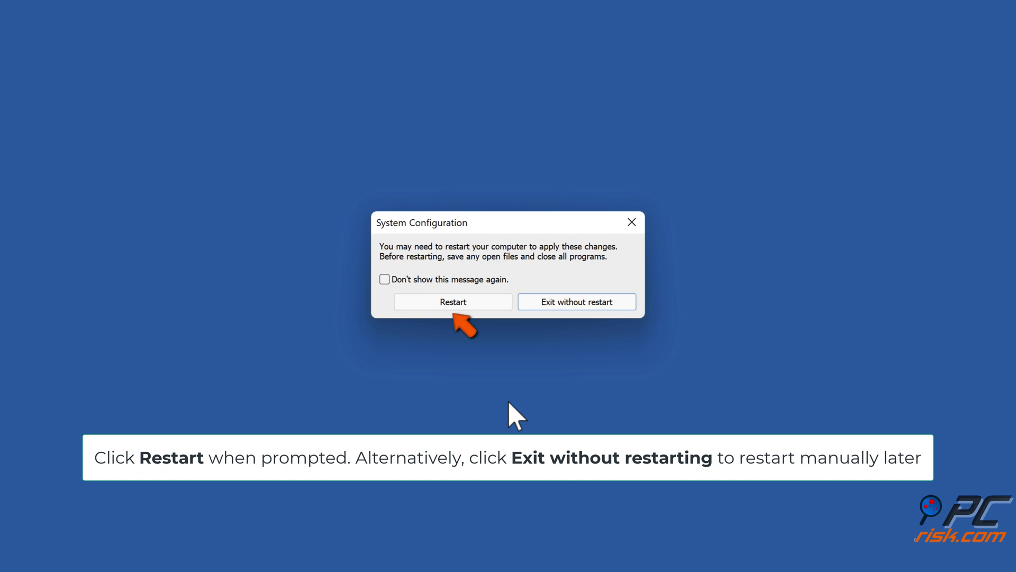
Step: Choose Restart in the System Configuration prompt
{"action": "left_click", "coordinate": [454, 306]}
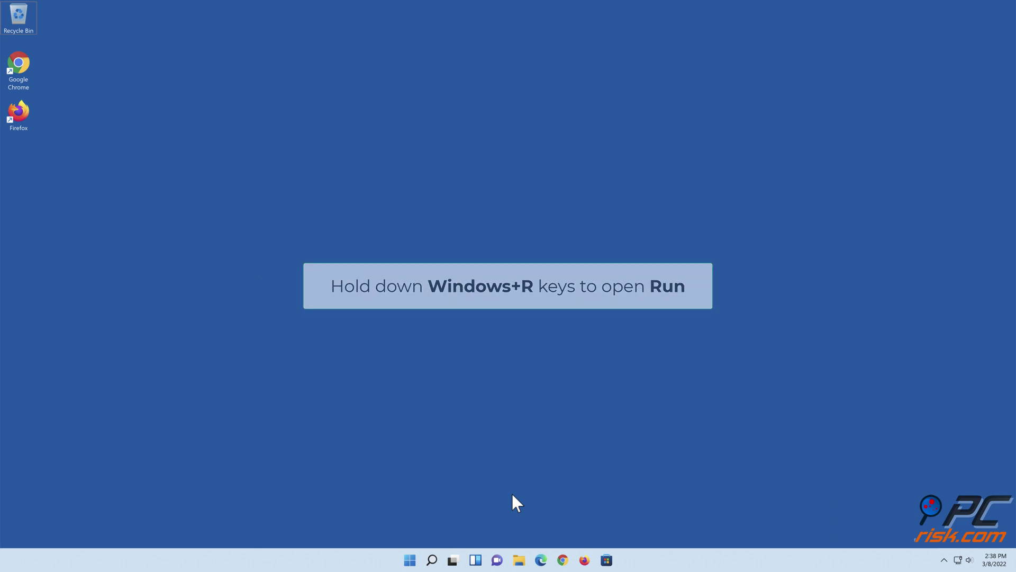
Step: Run cmd from the Run box to open Command Prompt
{"action": "key", "text": "super+r"}
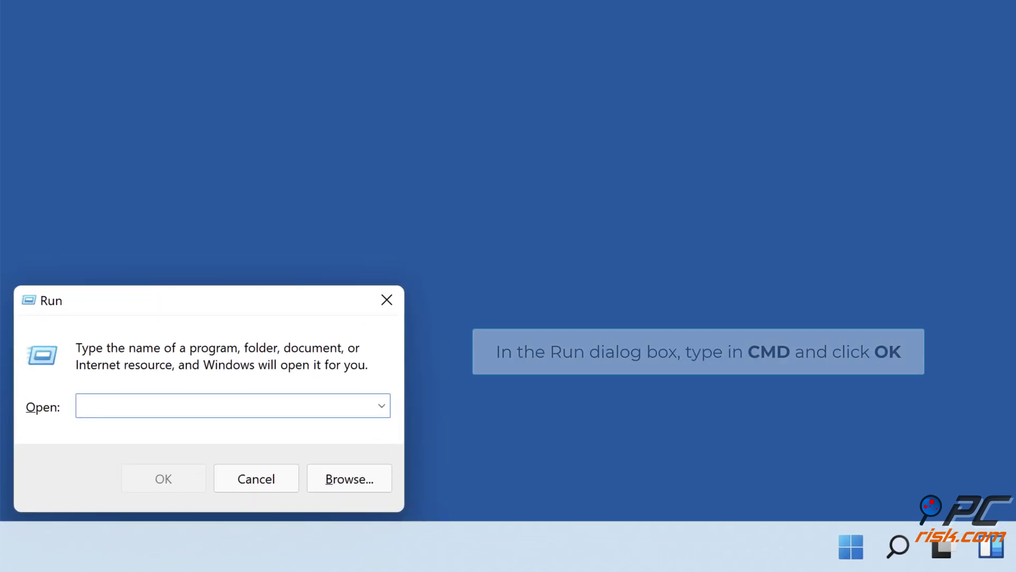
{"action": "type", "text": "cmd"}
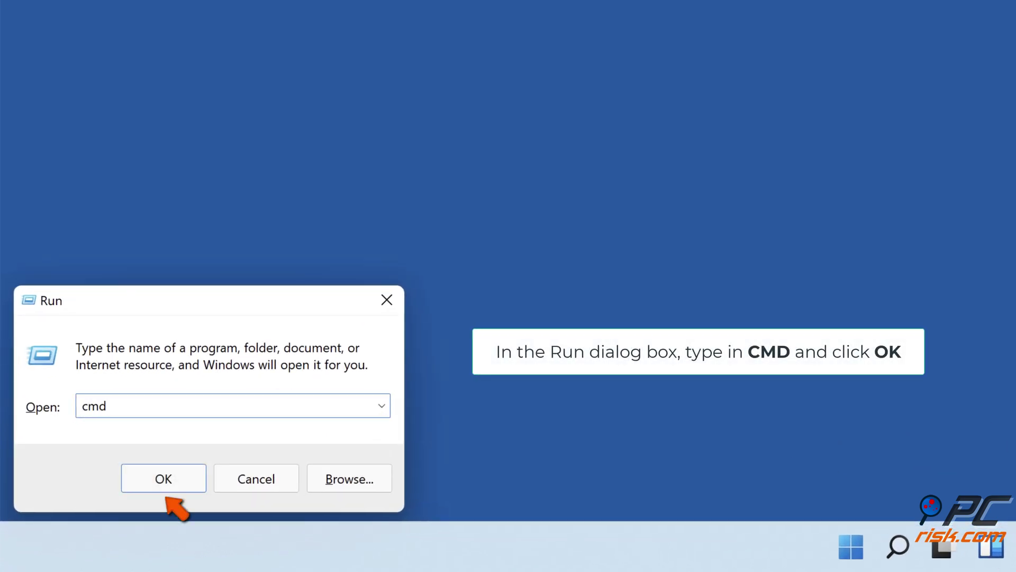
{"action": "left_click", "coordinate": [164, 482]}
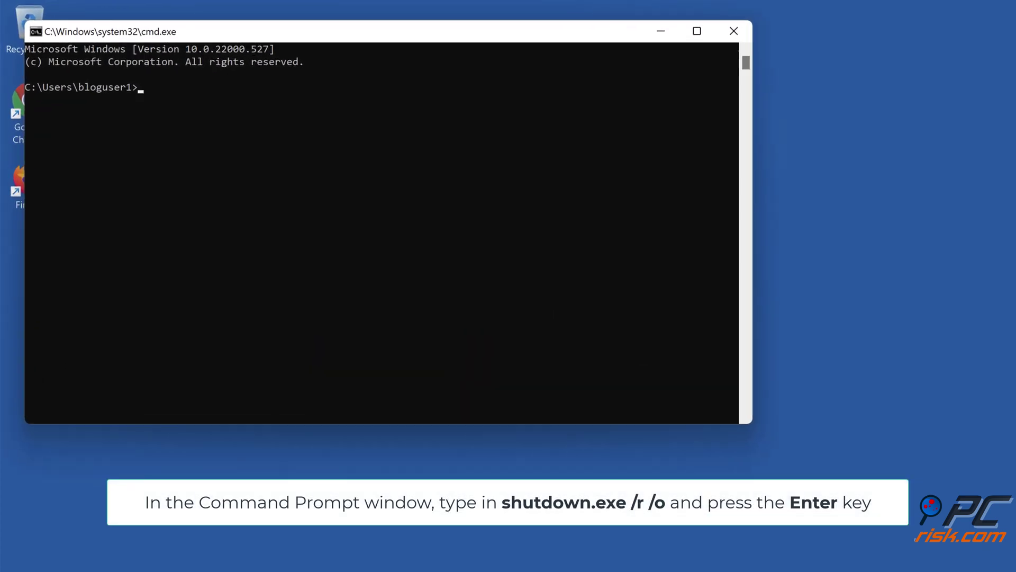
Step: Run shutdown.exe /r /o and close the sign-out notice
{"action": "type", "text": "shutdown.exe /r /o"}
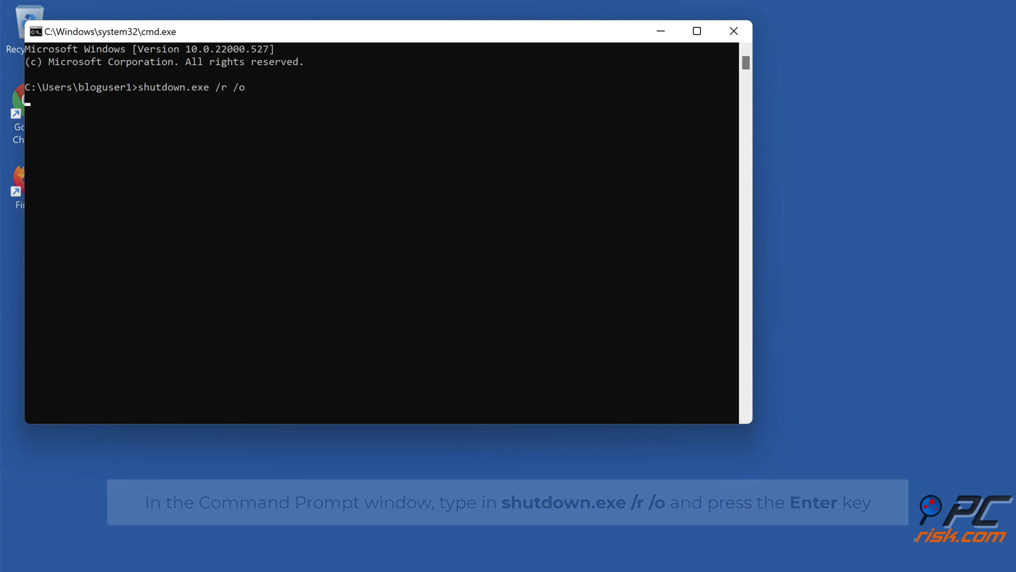
{"action": "key", "text": "Return"}
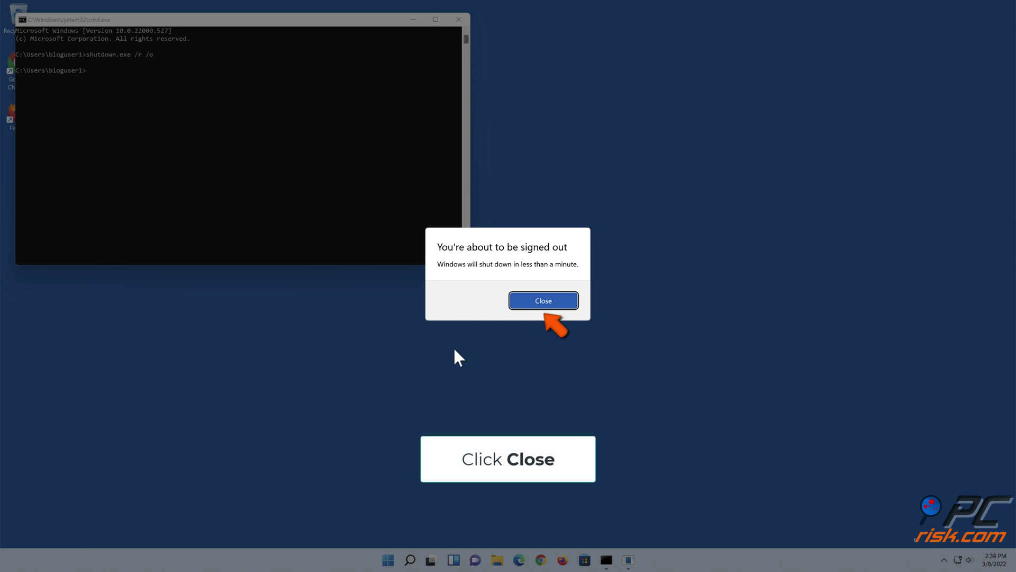
{"action": "left_click", "coordinate": [540, 306]}
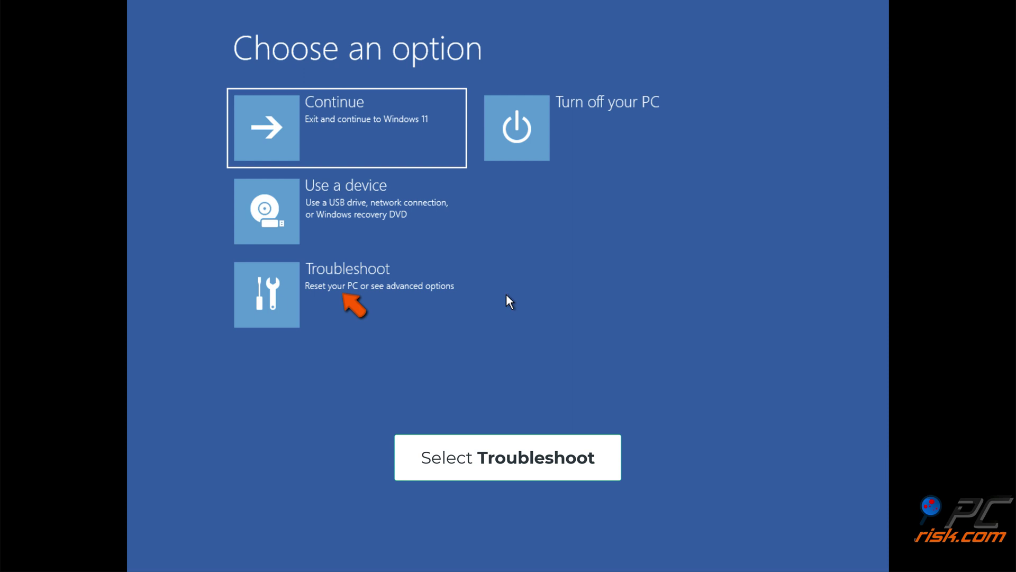
Step: Restart from Troubleshoot > Advanced options > Startup Settings
{"action": "left_click", "coordinate": [348, 294]}
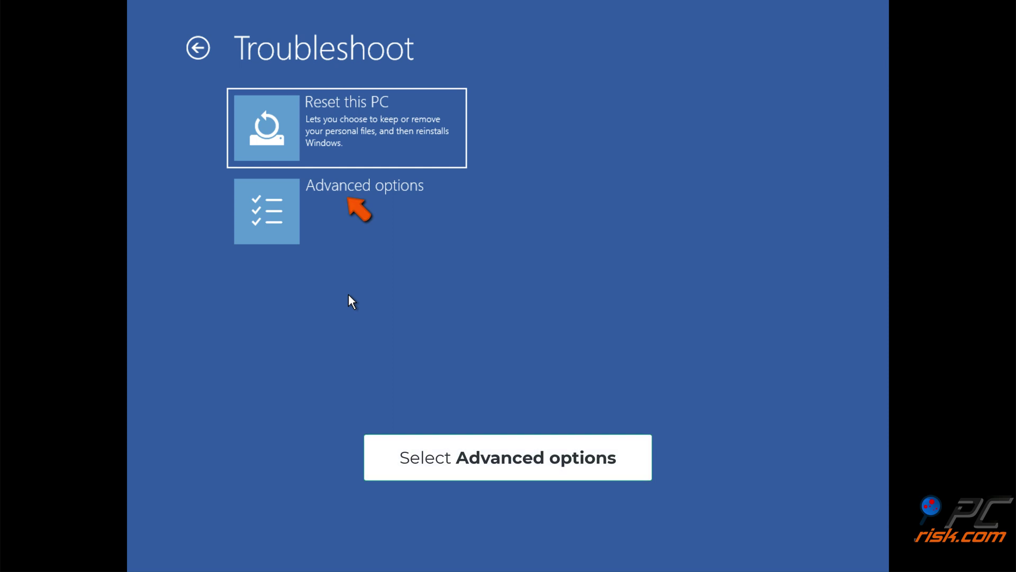
{"action": "left_click", "coordinate": [355, 214]}
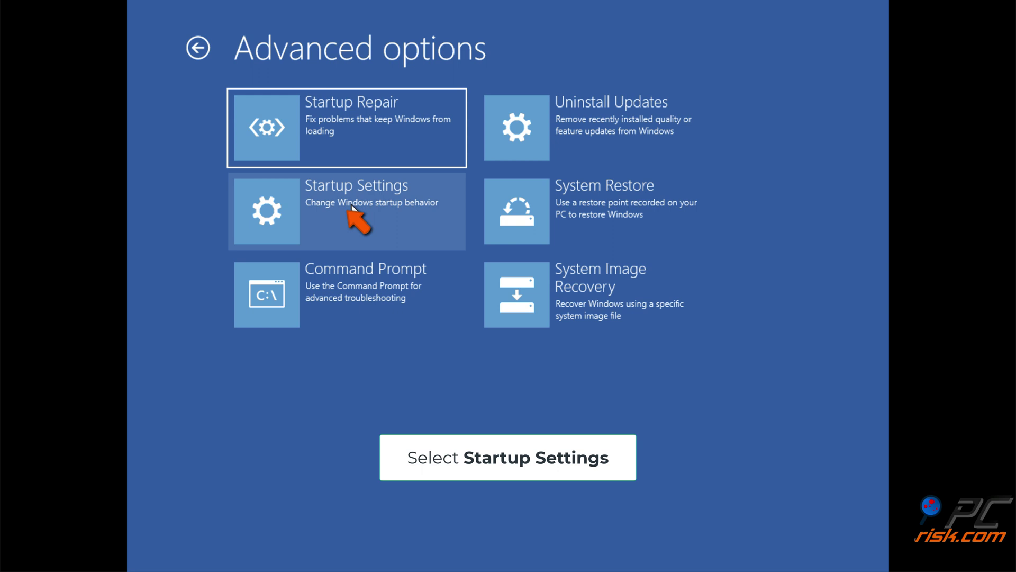
{"action": "left_click", "coordinate": [352, 207]}
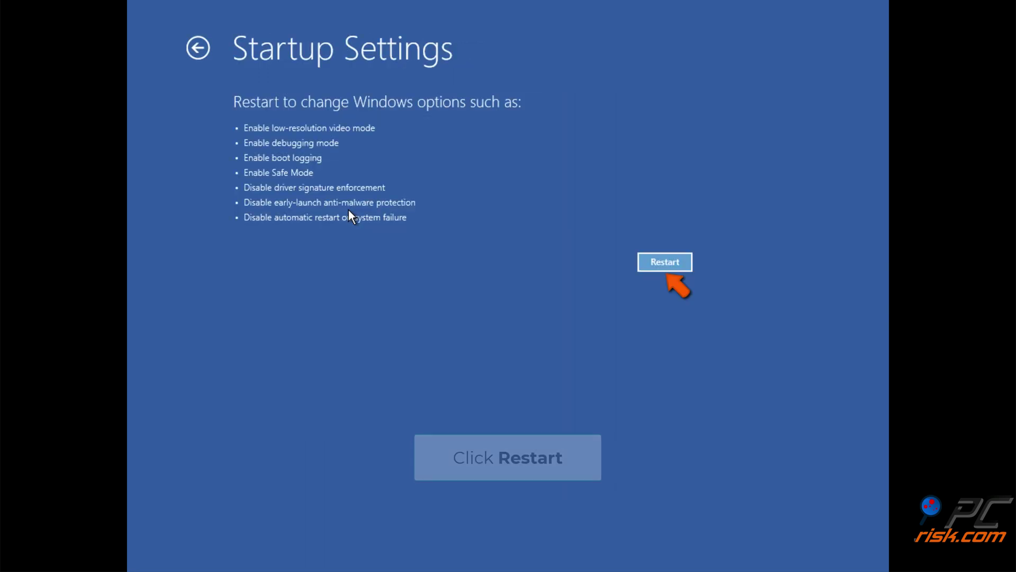
{"action": "left_click", "coordinate": [666, 270]}
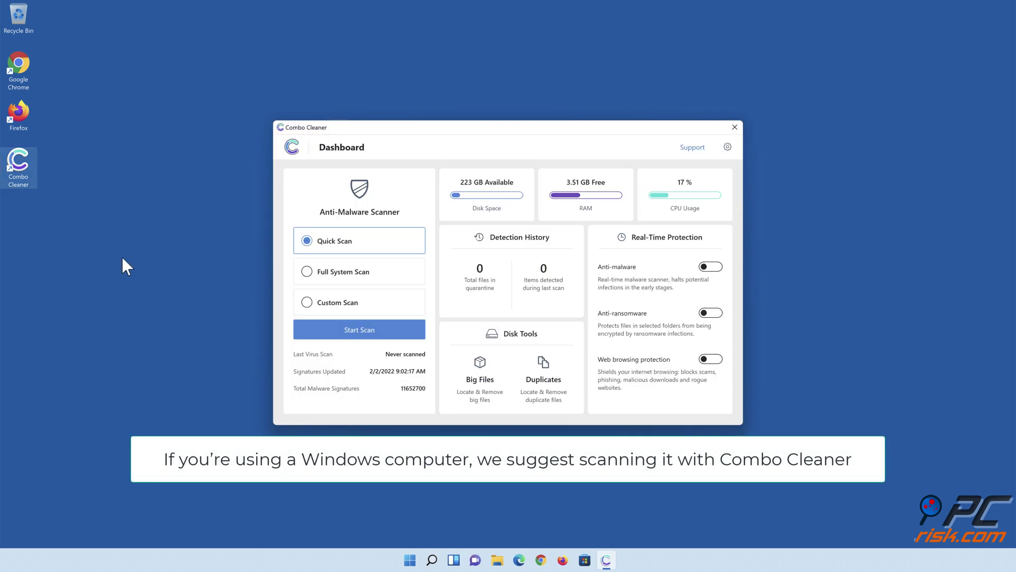
Step: Run a Quick Scan and move all 323 detected items to quarantine
{"action": "left_click", "coordinate": [359, 339]}
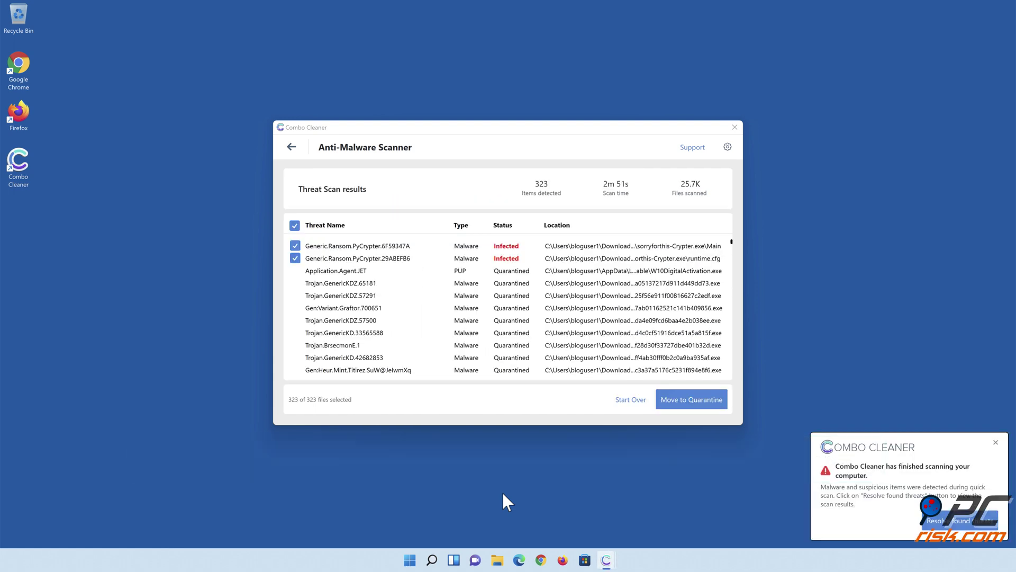
{"action": "left_click", "coordinate": [689, 405]}
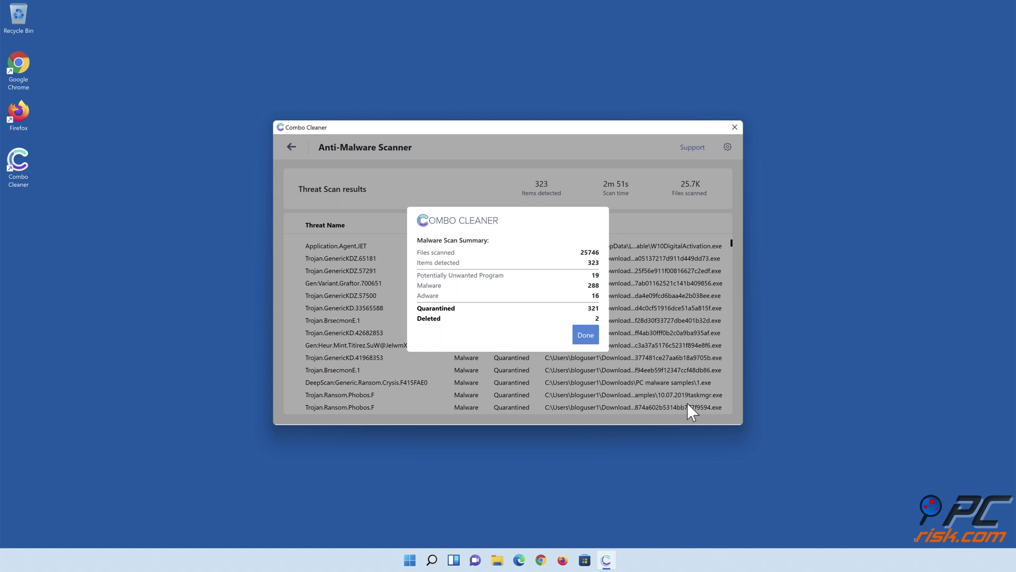
{"action": "left_click", "coordinate": [585, 335]}
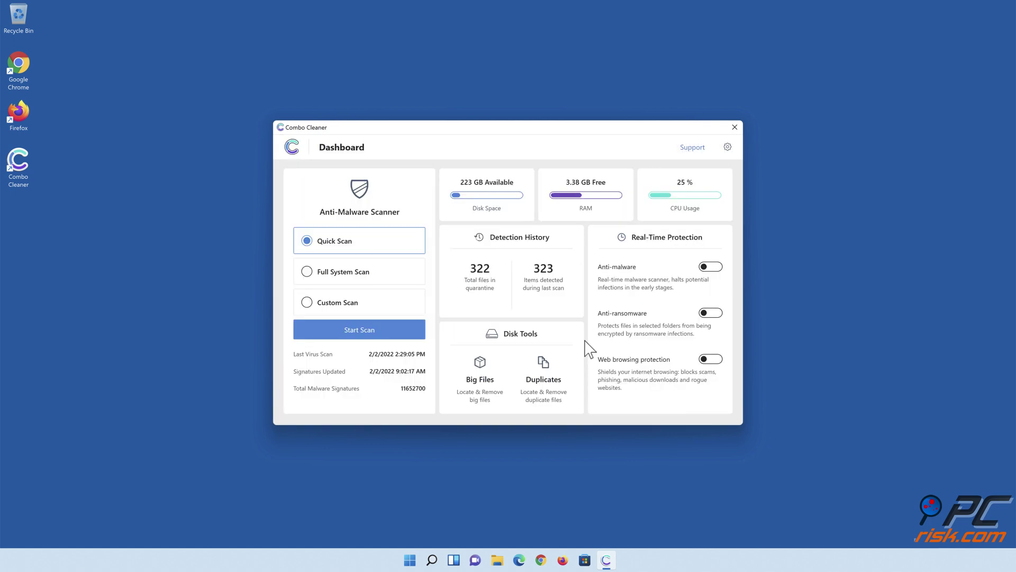
Step: Switch on the Anti-malware toggle under Real-Time Protection
{"action": "left_click", "coordinate": [710, 268]}
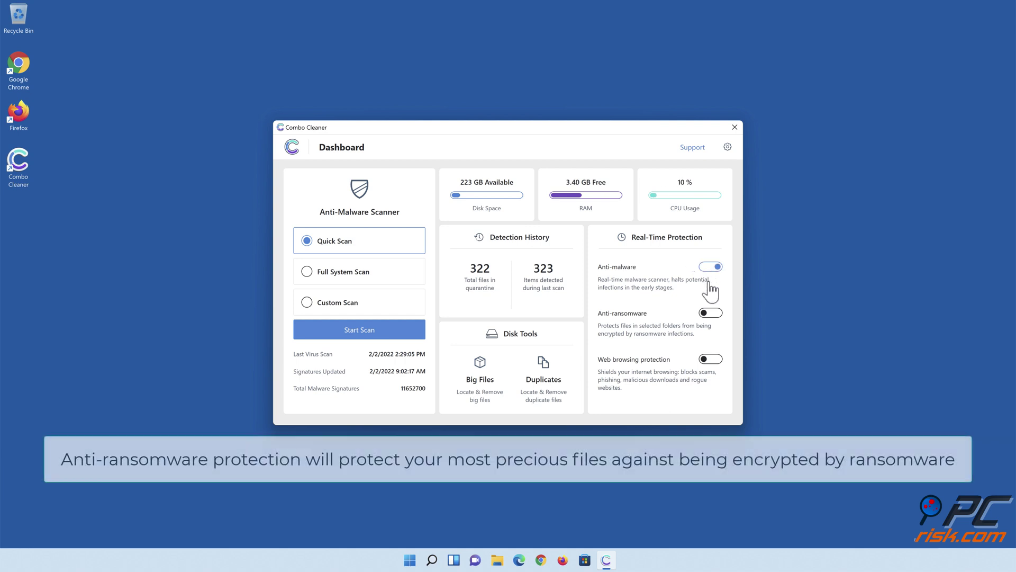
Step: Turn on Anti-ransomware and add Libraries > Documents as a protected folder
{"action": "left_click", "coordinate": [710, 314]}
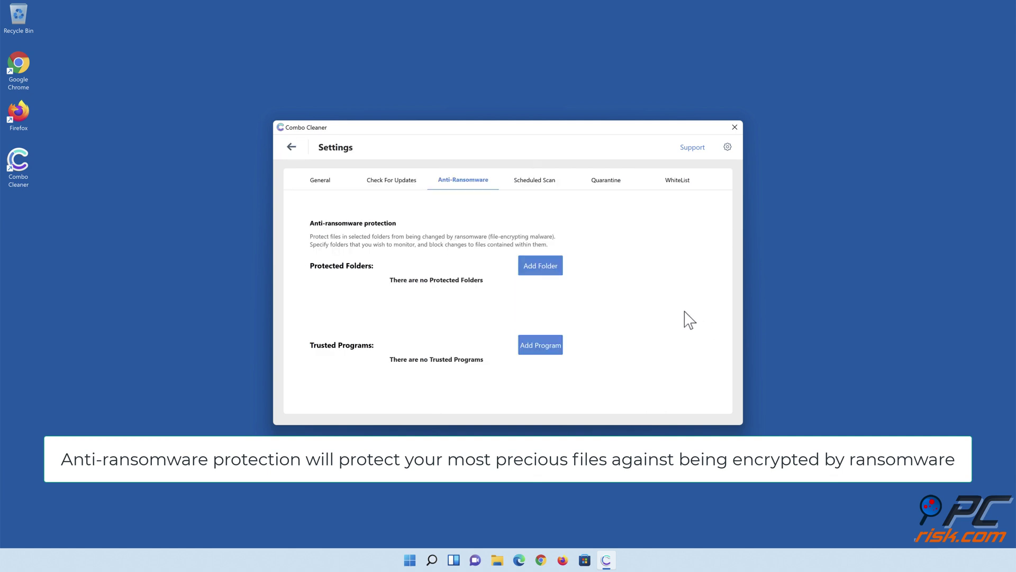
{"action": "left_click", "coordinate": [541, 269]}
{"action": "left_click", "coordinate": [441, 273]}
{"action": "left_click", "coordinate": [450, 293]}
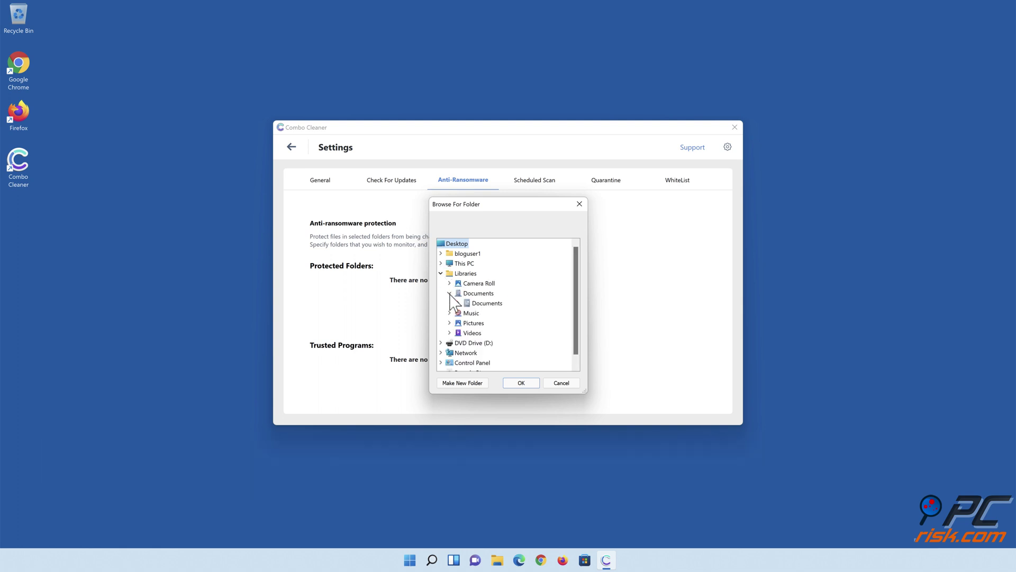
{"action": "left_click", "coordinate": [479, 303]}
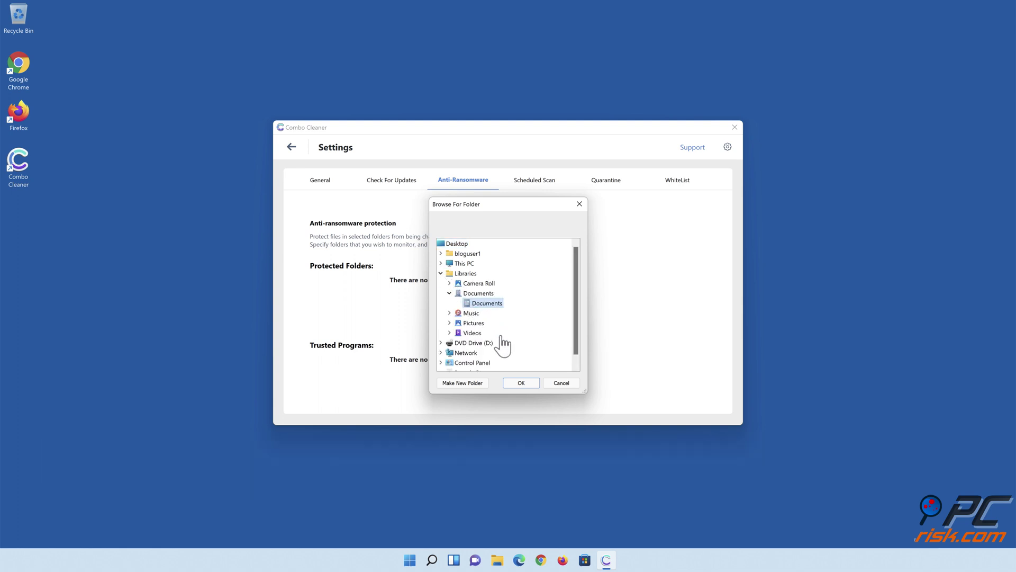
{"action": "left_click", "coordinate": [522, 383]}
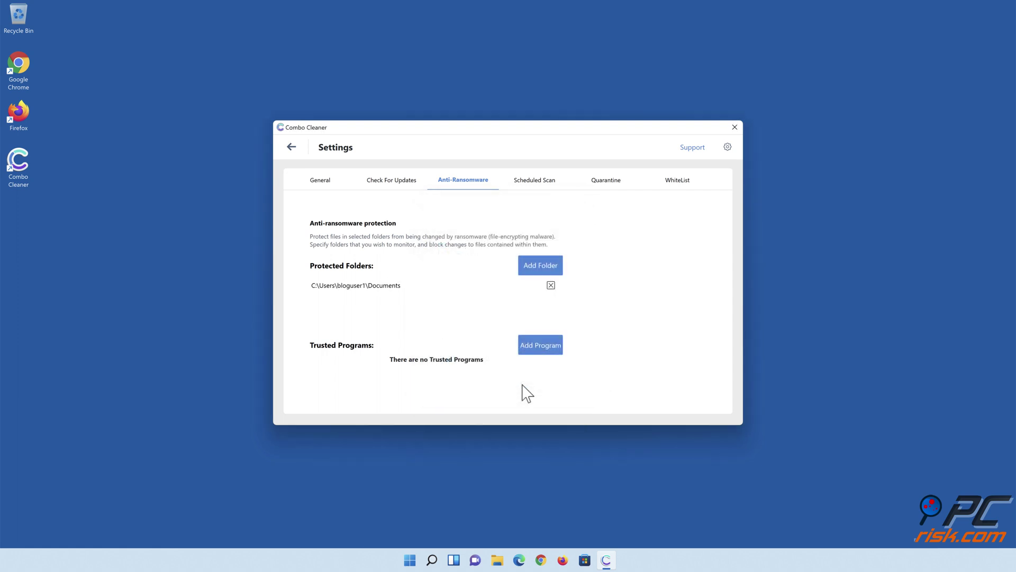
Step: Enable Web browsing protection on the Dashboard, then close Combo Cleaner
{"action": "left_click", "coordinate": [292, 148]}
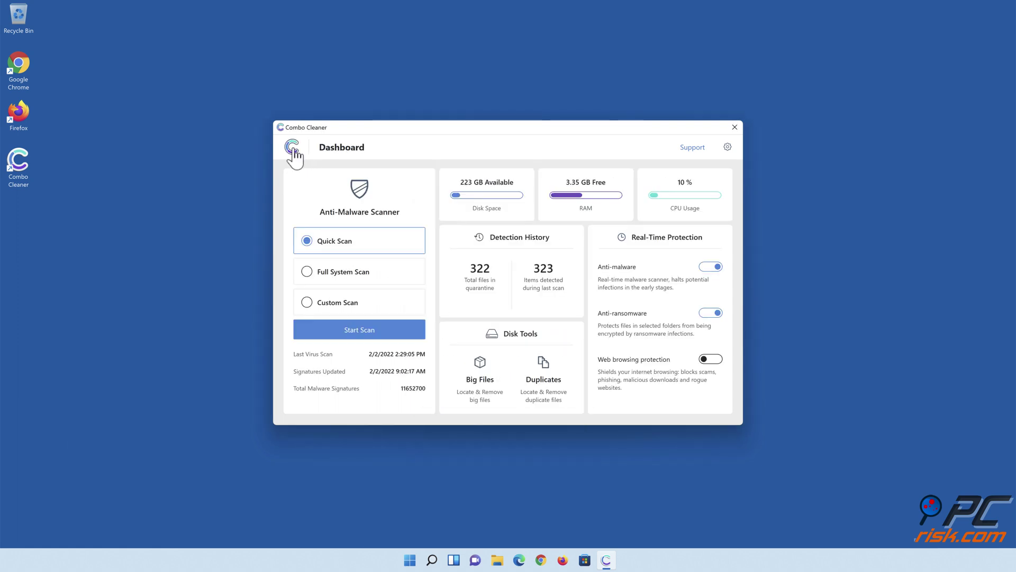
{"action": "left_click", "coordinate": [711, 362]}
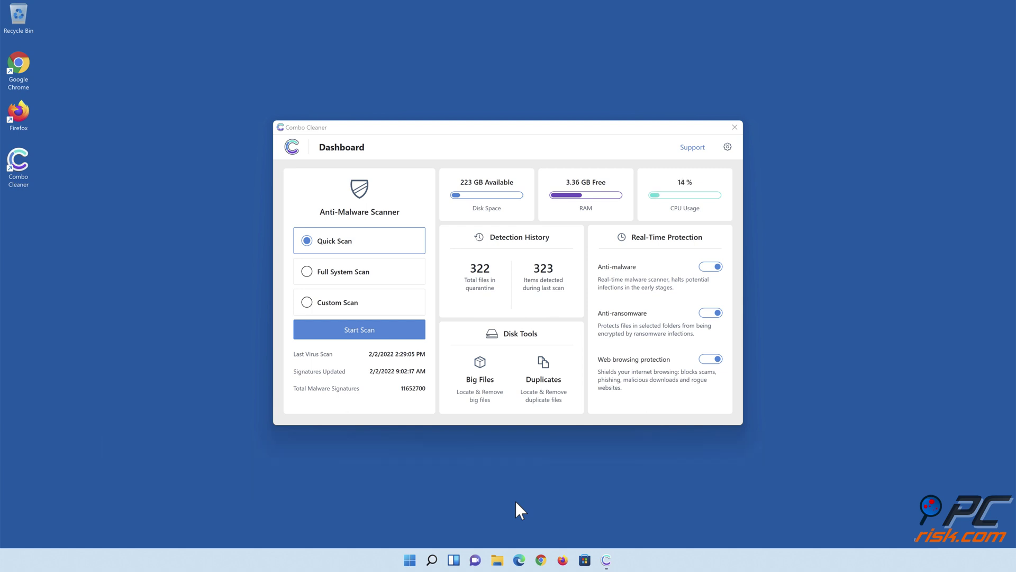
{"action": "left_click", "coordinate": [735, 127]}
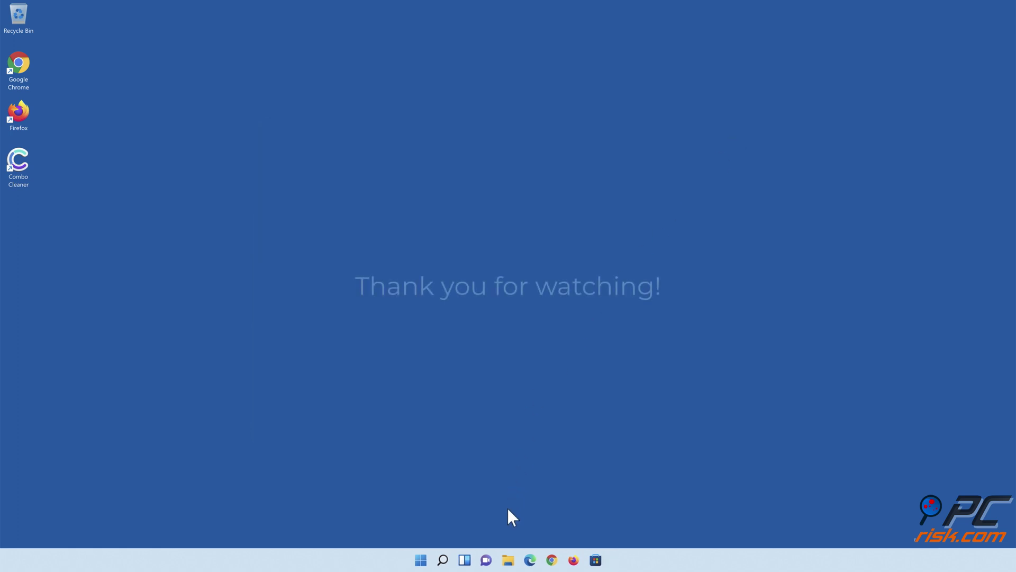